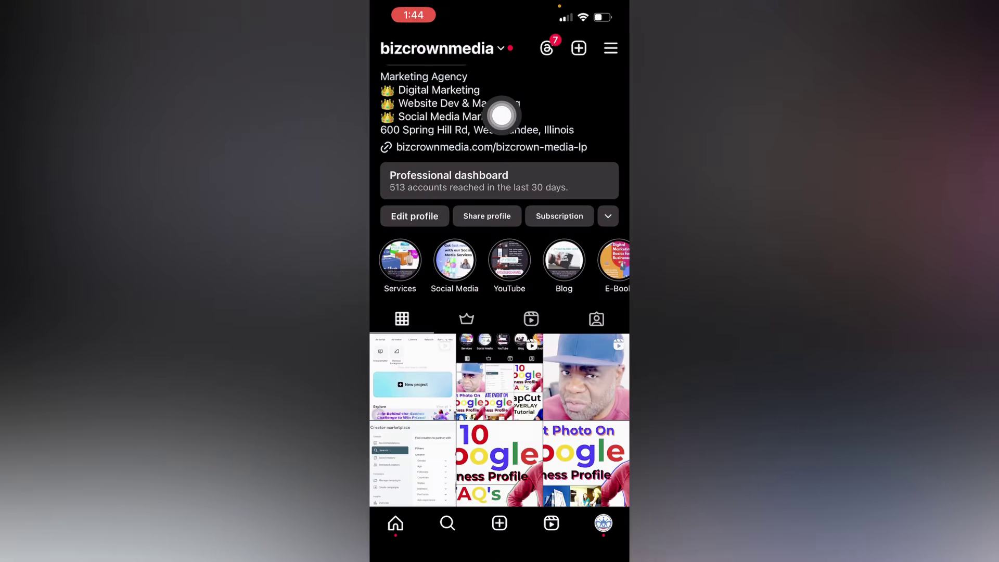
- Go to Time spent through the menu's Settings and activity
{"action": "left_click", "coordinate": [603, 106]}
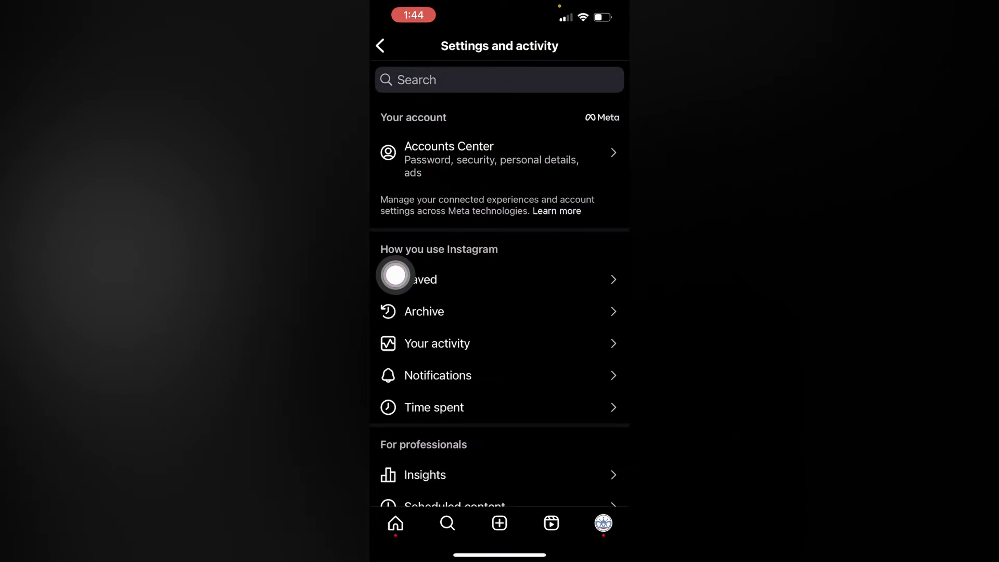
{"action": "scroll", "coordinate": [396, 274], "scroll_direction": "down", "scroll_amount": 4}
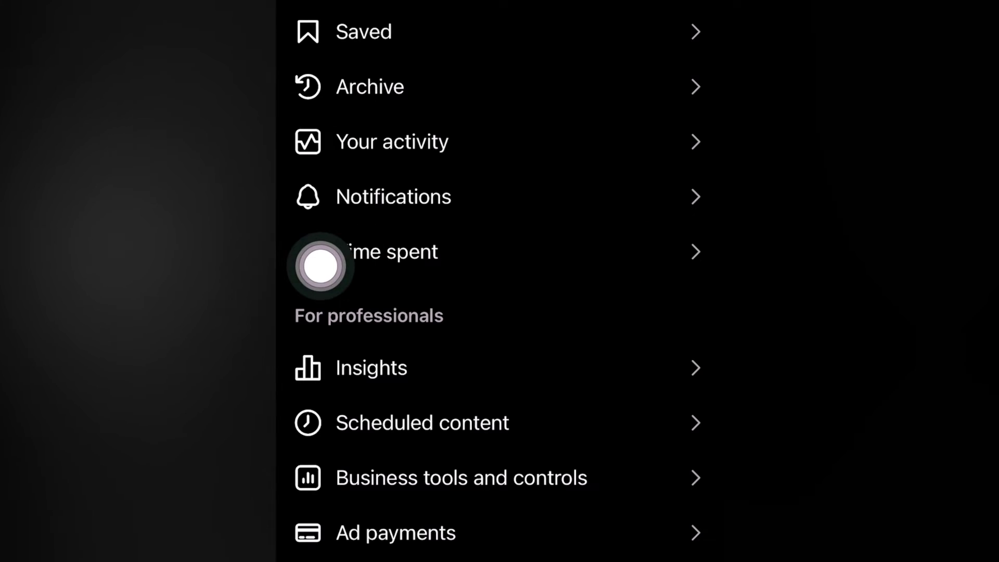
{"action": "left_click", "coordinate": [321, 266]}
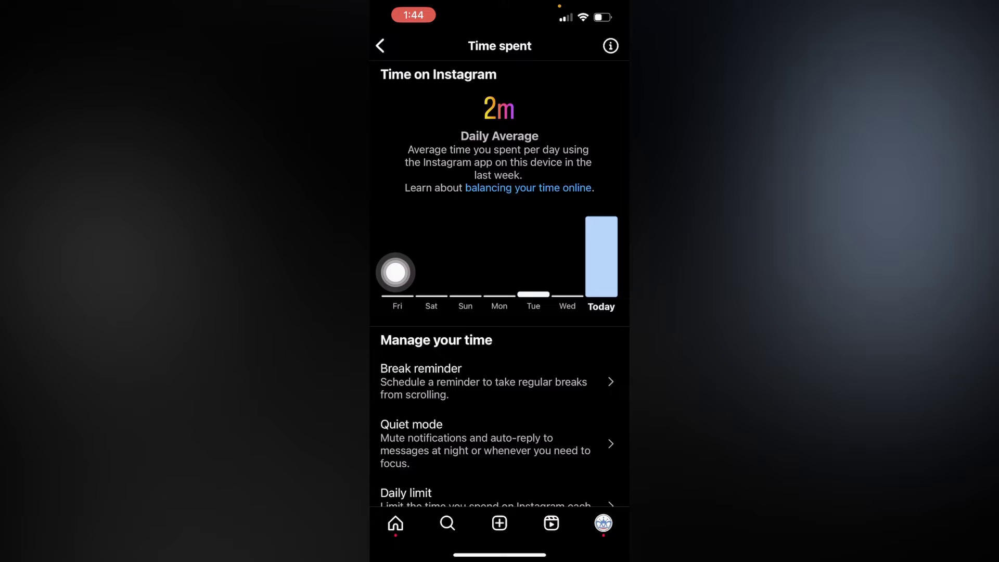
{"action": "scroll", "coordinate": [395, 344], "scroll_direction": "down", "scroll_amount": 1}
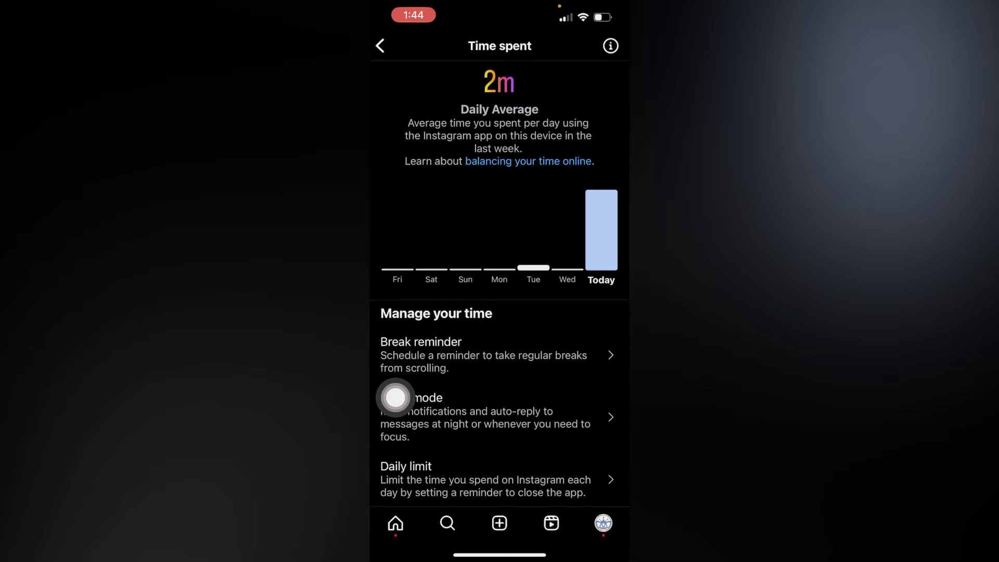
- Turn on Quiet mode for 11:00 PM–7:00 AM on every day
{"action": "left_click", "coordinate": [395, 398]}
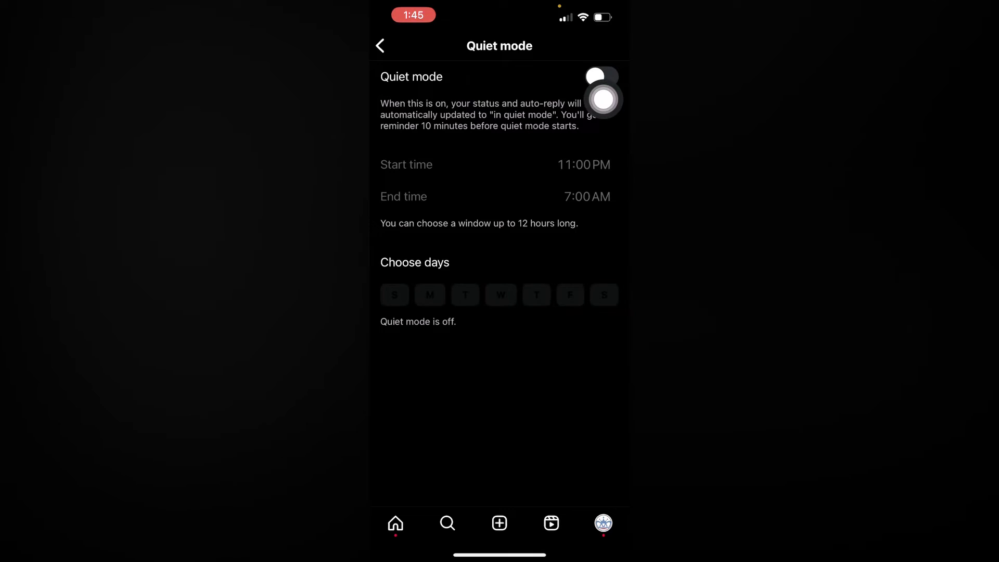
{"action": "left_click", "coordinate": [602, 76]}
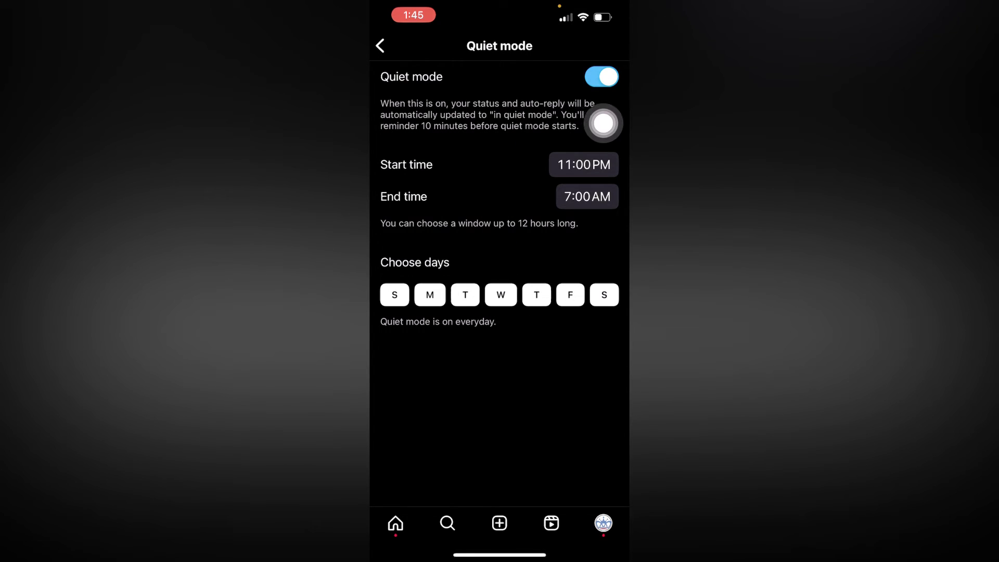
- Toggle Quiet mode off to bring up the skip-or-turn-off sheet
{"action": "left_click", "coordinate": [601, 77]}
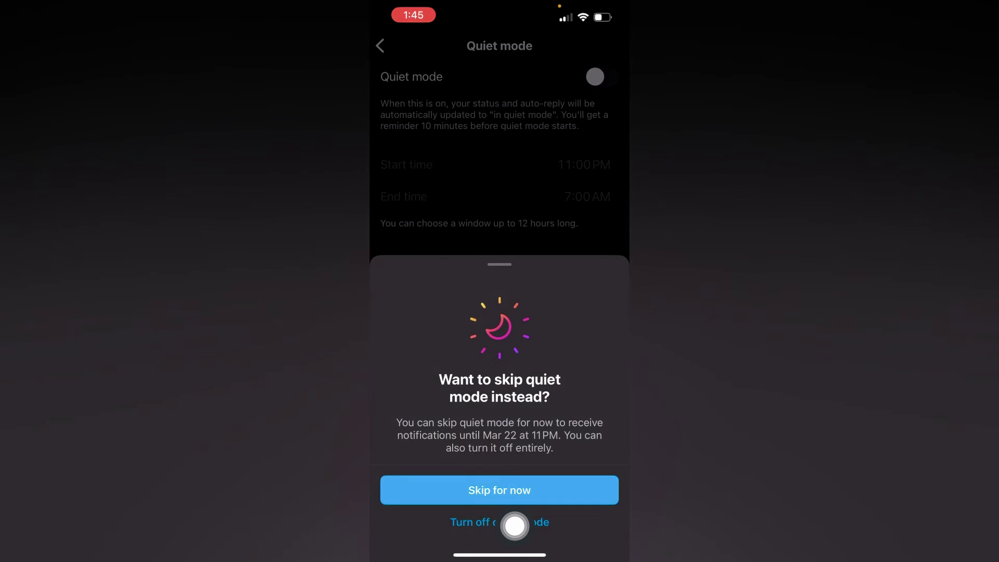
- Choose Turn off quiet mode rather than skipping it for now
{"action": "left_click", "coordinate": [515, 522]}
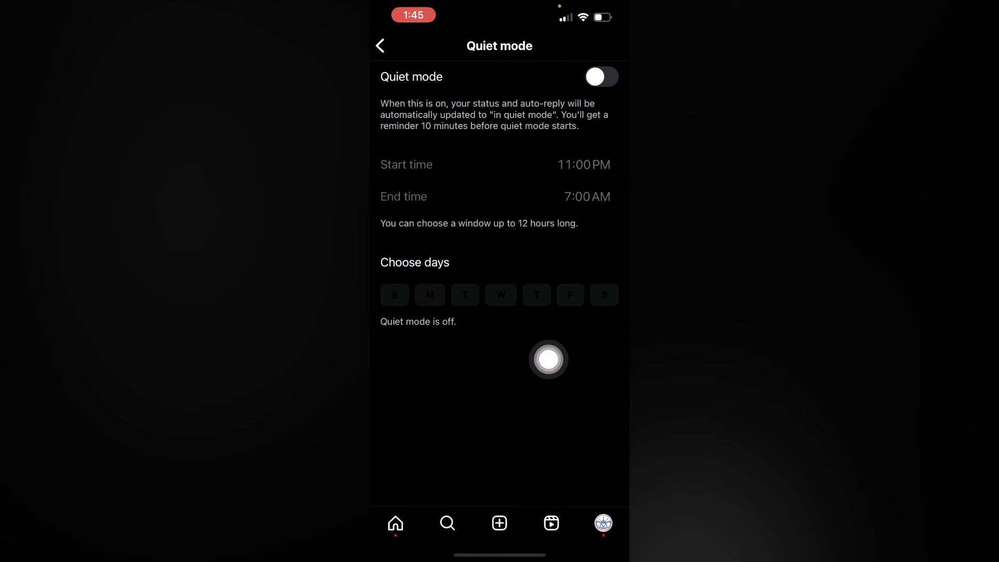